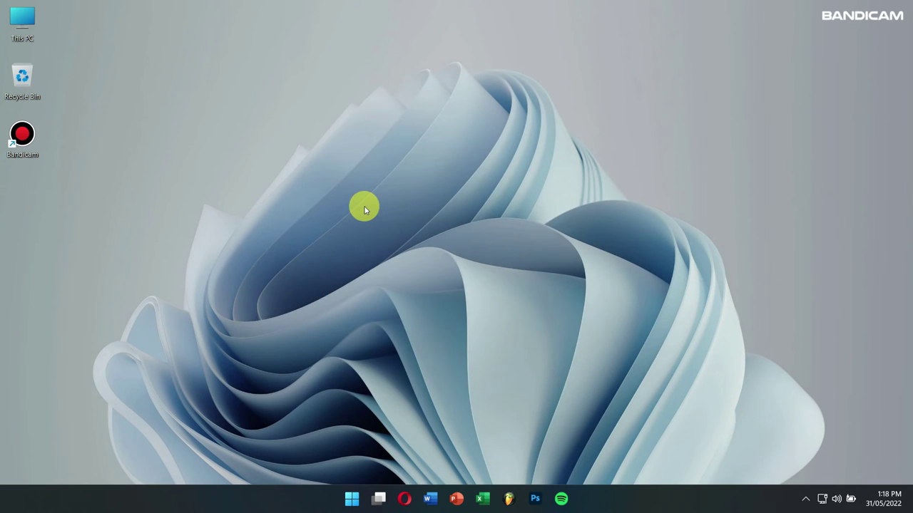
Launch Bandicam and open the recording Settings dialog from the Video page.
double_click(22, 143)
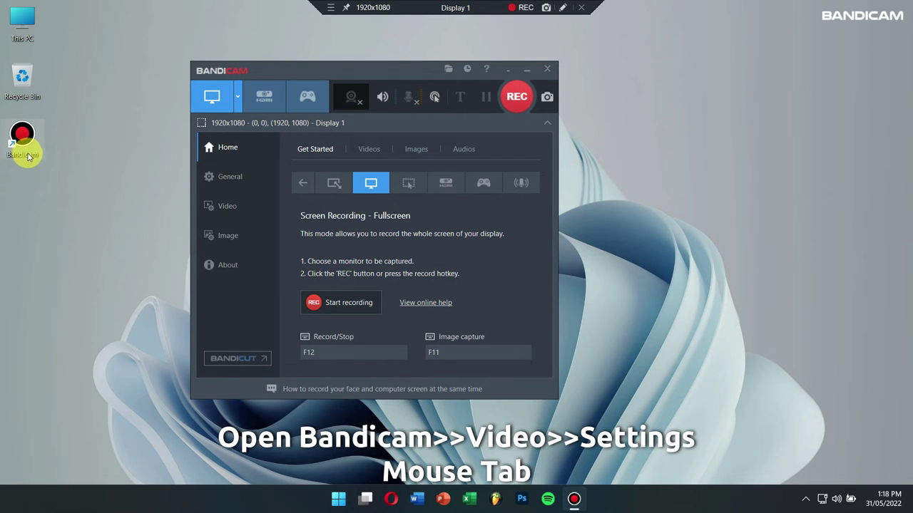
left_click(240, 208)
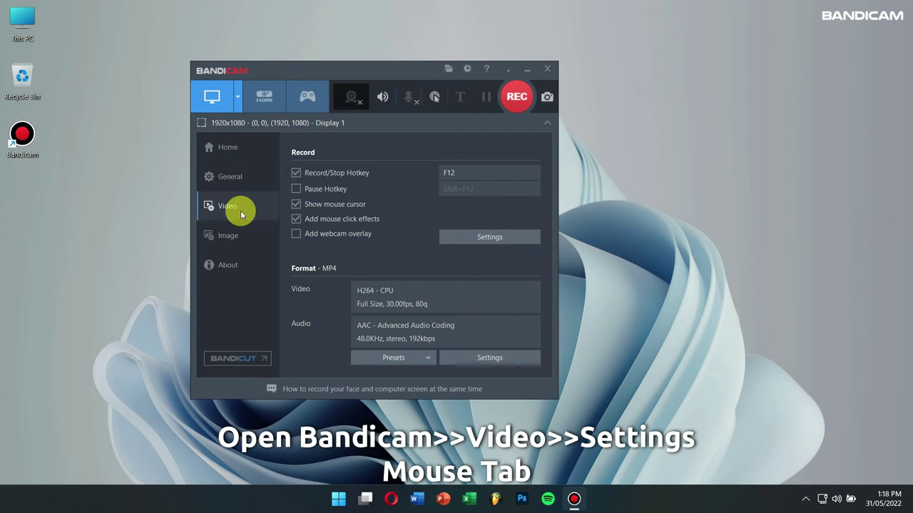
left_click(482, 236)
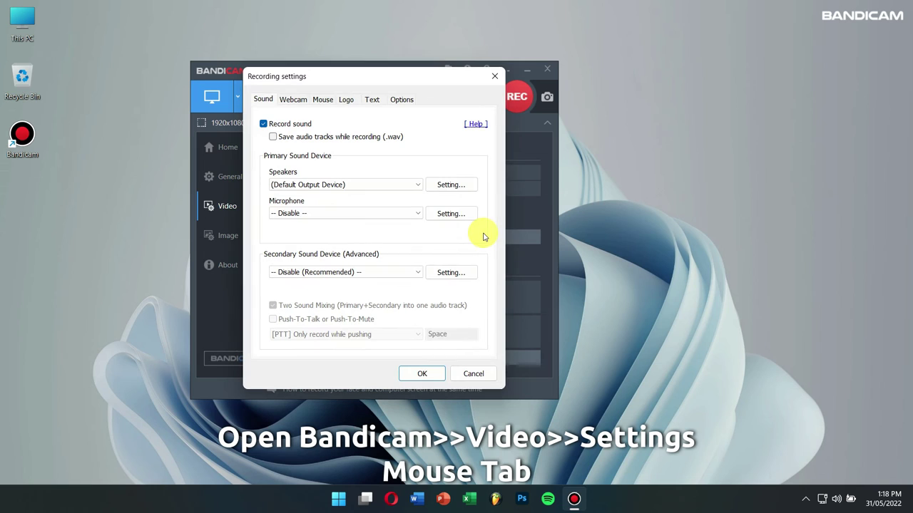
On the Mouse tab, toggle cursor display, click effect and highlight off and back on.
left_click(322, 100)
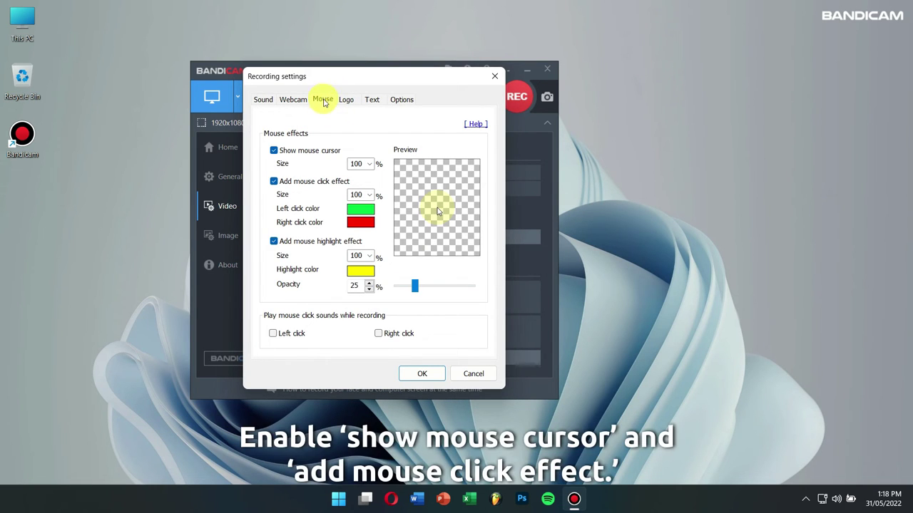
left_click(319, 150)
left_click(318, 150)
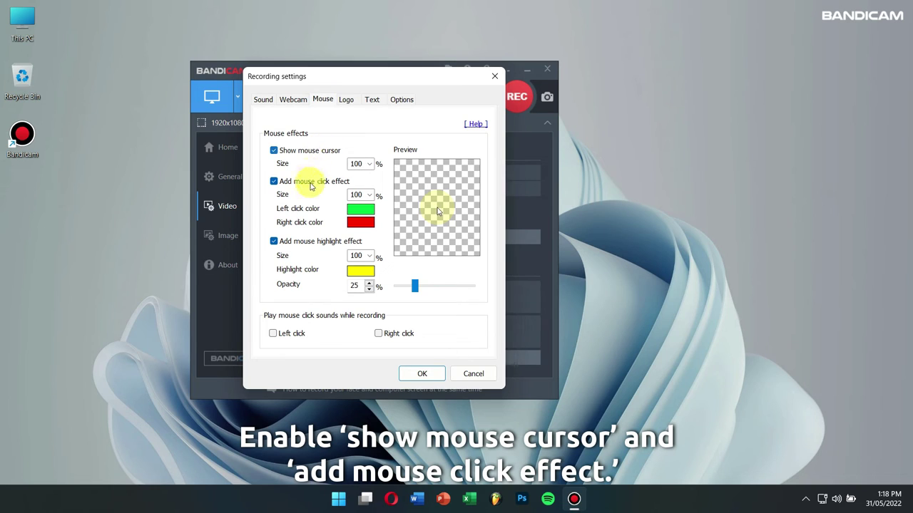
left_click(311, 183)
left_click(311, 183)
left_click(320, 242)
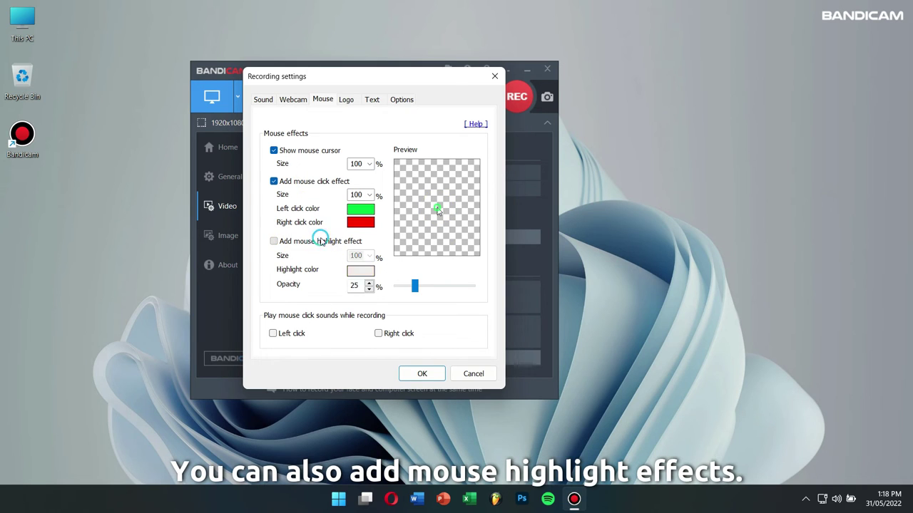
left_click(320, 242)
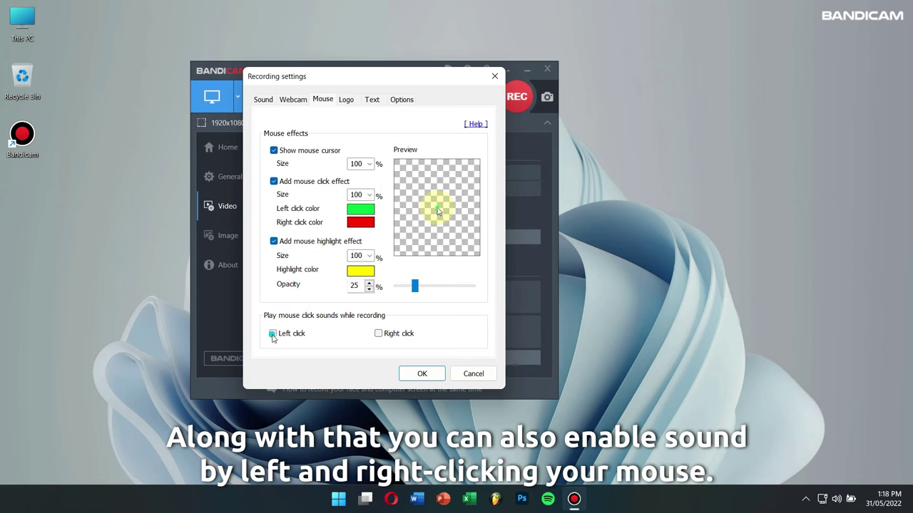
Try the left-click and right-click sounds, leaving both switched off.
left_click(272, 334)
left_click(273, 335)
left_click(378, 334)
left_click(378, 334)
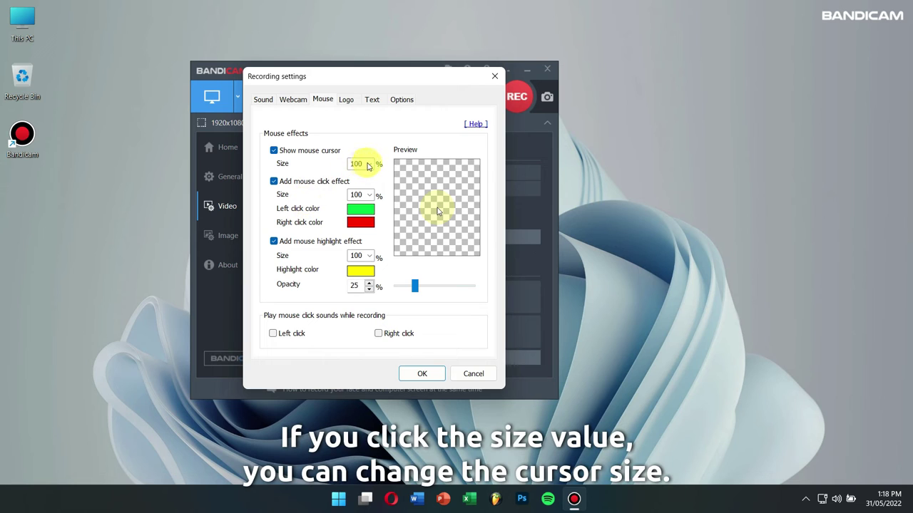
Set cursor size to 300%, make the left-click colour green, and preview the click effect.
left_click(370, 165)
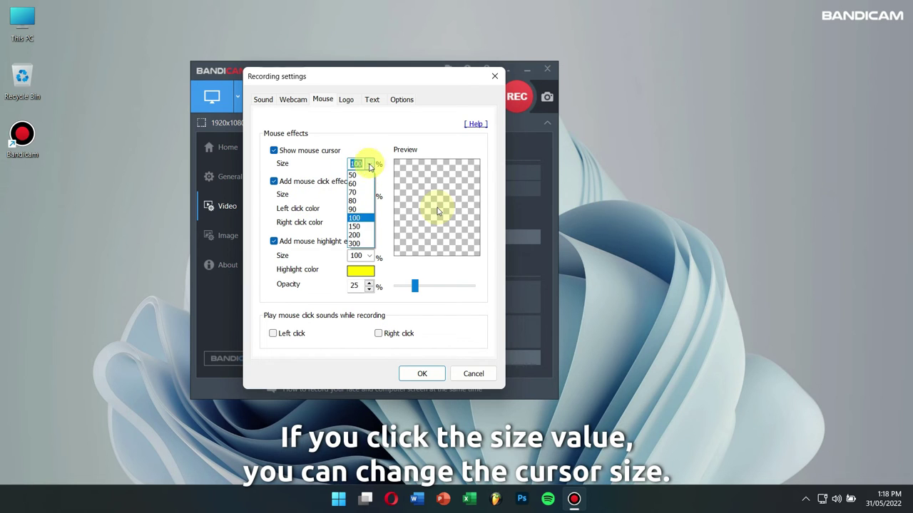
left_click(368, 246)
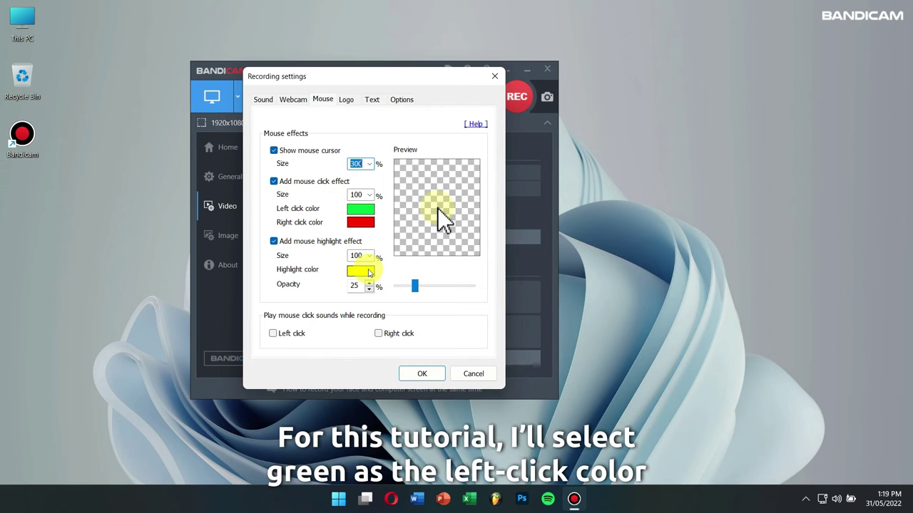
left_click(362, 209)
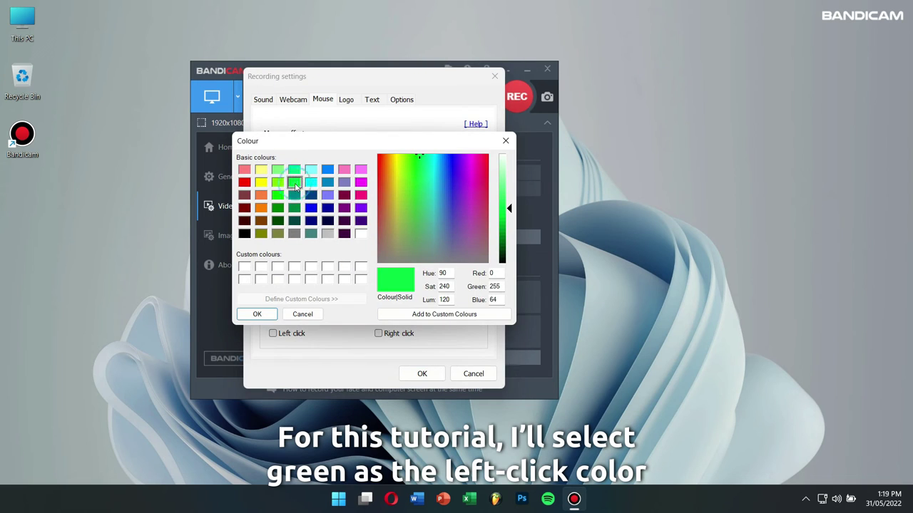
left_click(266, 313)
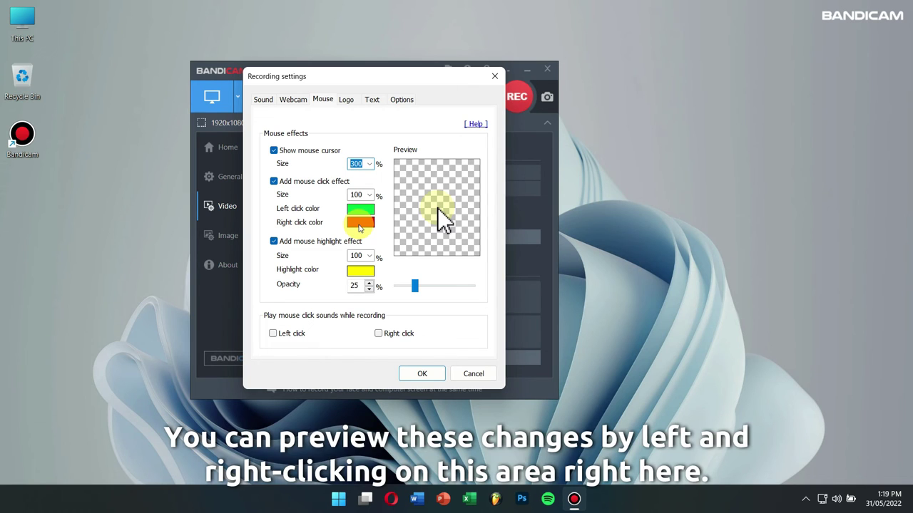
right_click(398, 194)
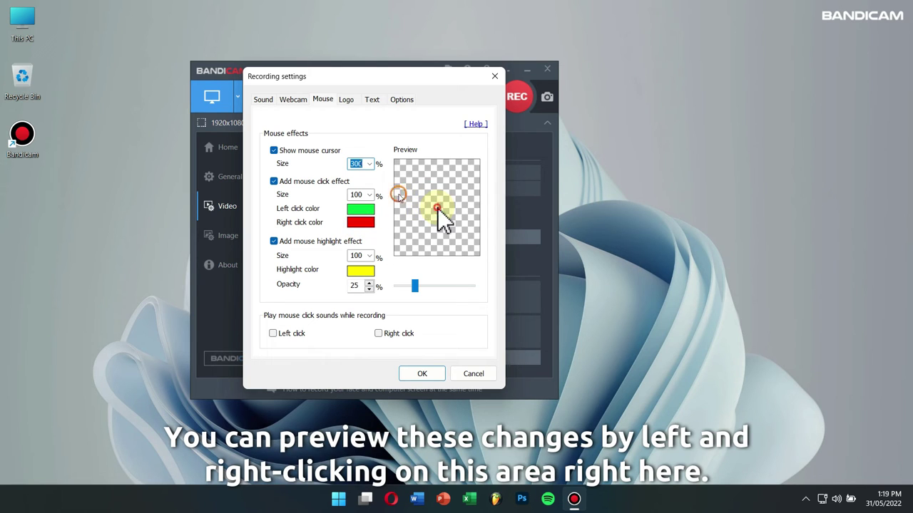
right_click(398, 194)
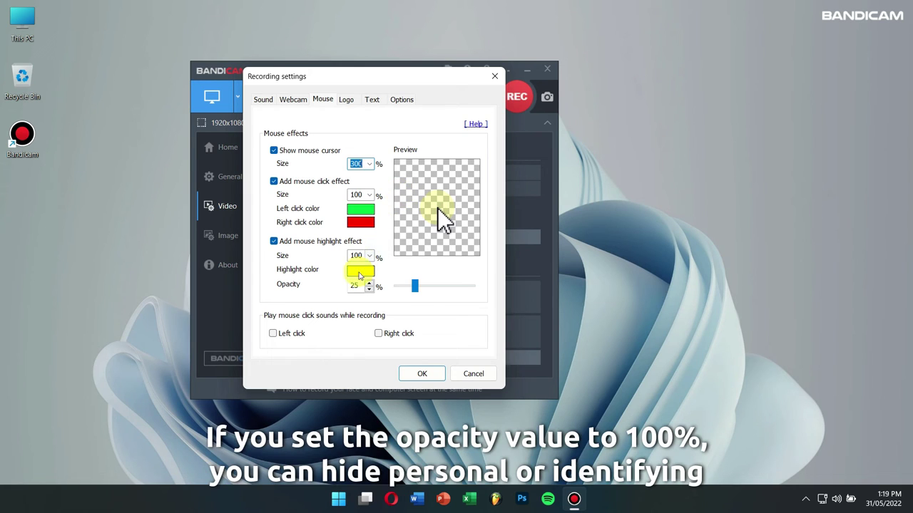
Raise the yellow highlight opacity from 25% to 100%, then toggle cursor display off and on.
left_click_drag(411, 287, 473, 285)
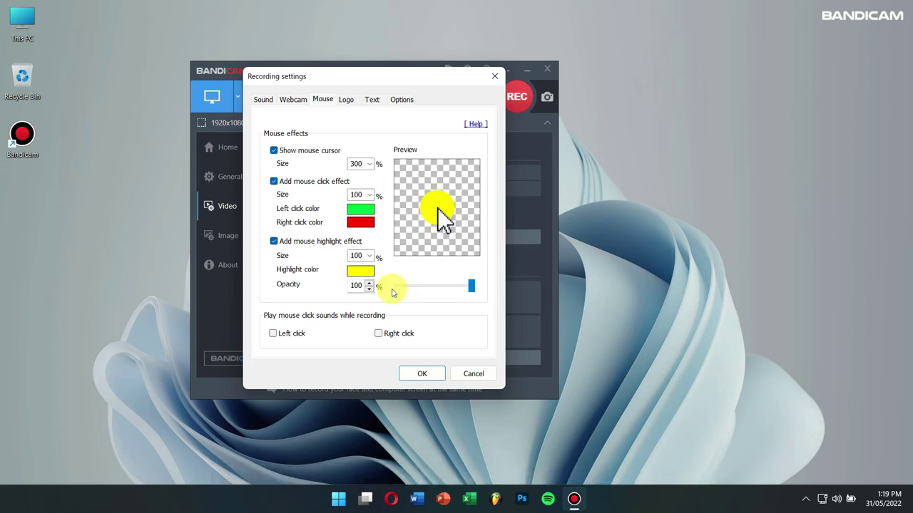
left_click(310, 154)
left_click(310, 154)
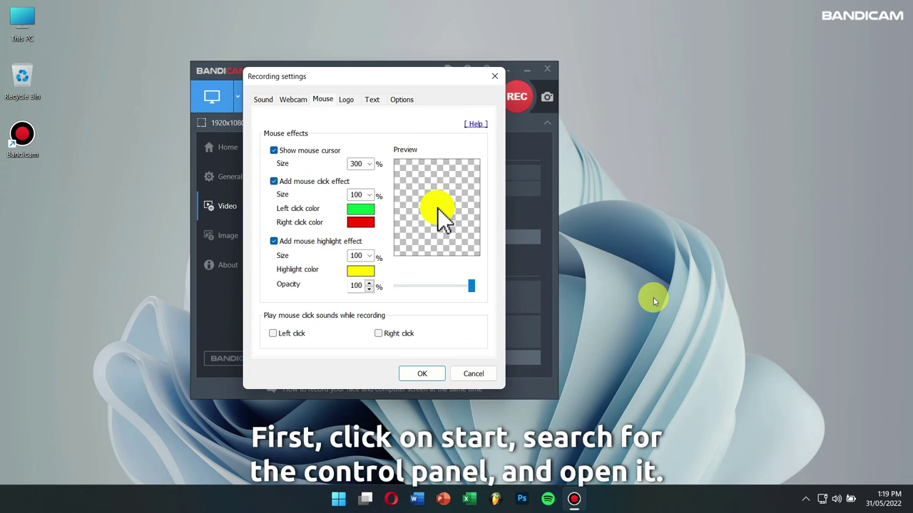
Search Windows for 'control panel' and open it.
left_click(341, 501)
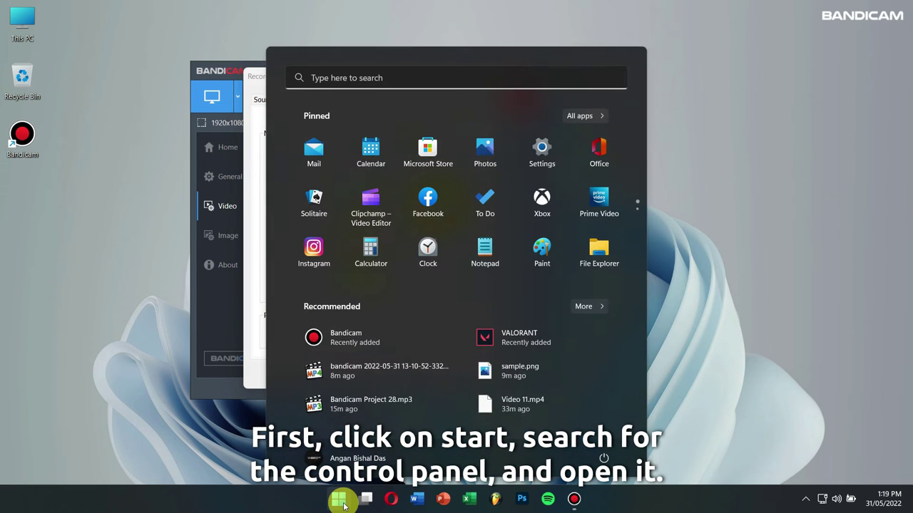
type("control panel")
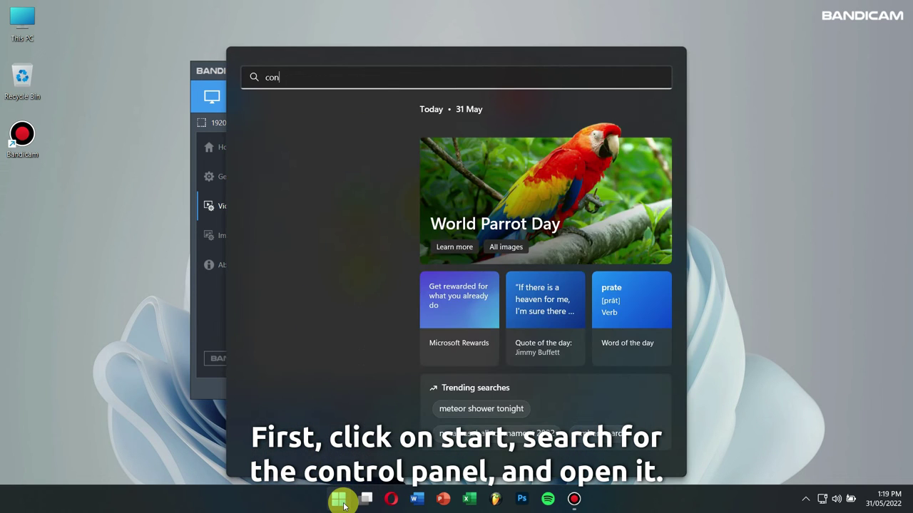
key("Return")
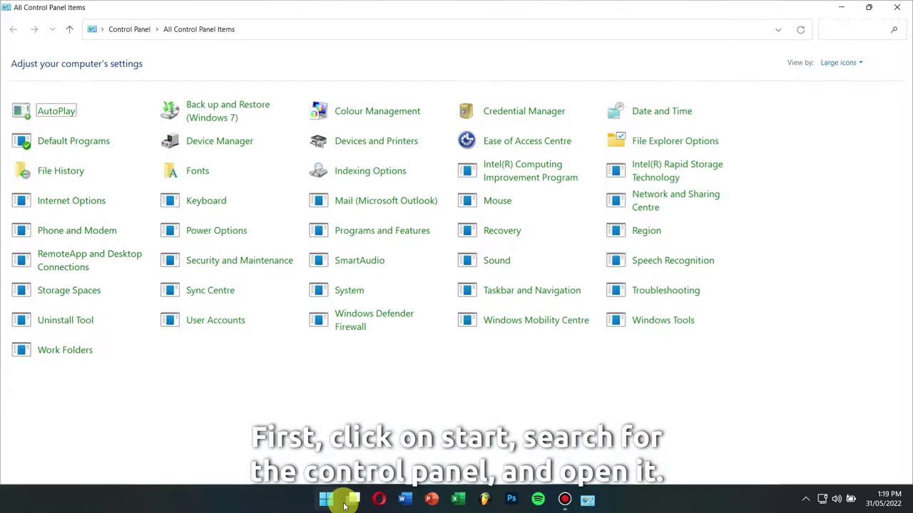
Enable Display pointer trails in Mouse Properties' Pointer Options.
mouse_move(352, 499)
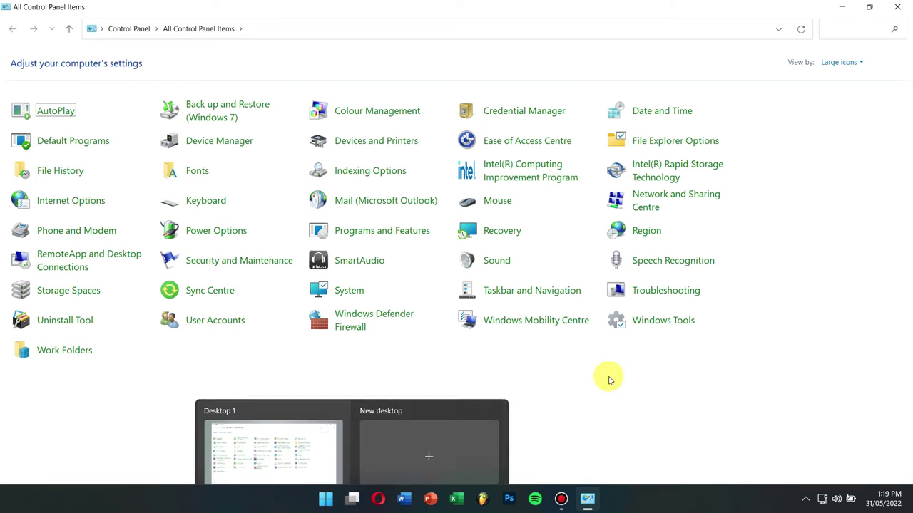
left_click(494, 201)
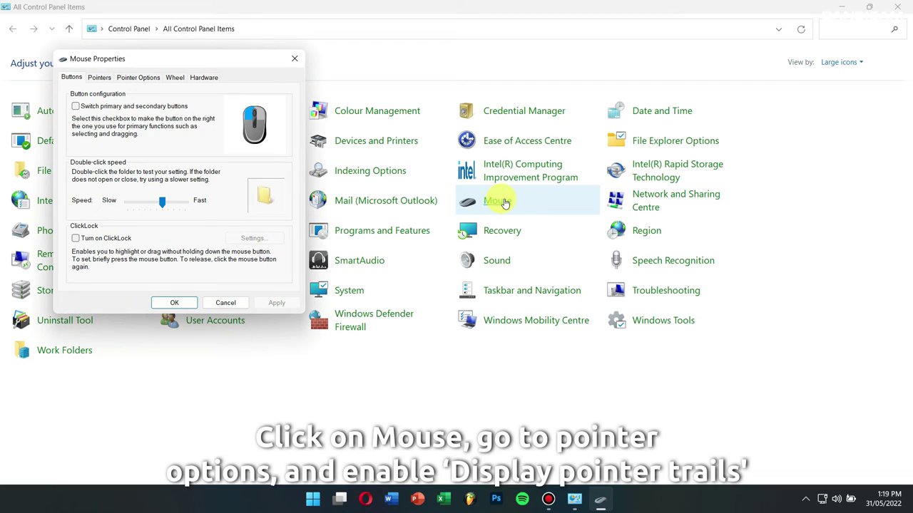
left_click(138, 77)
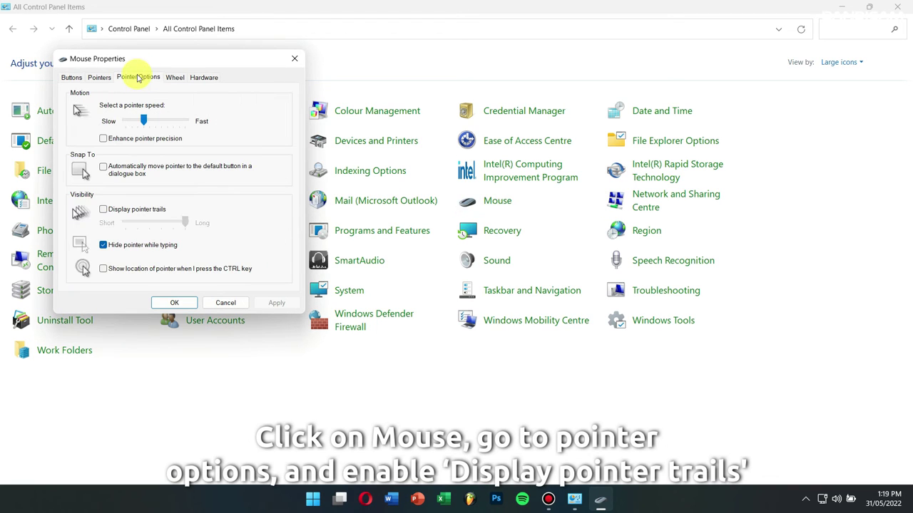
left_click(160, 210)
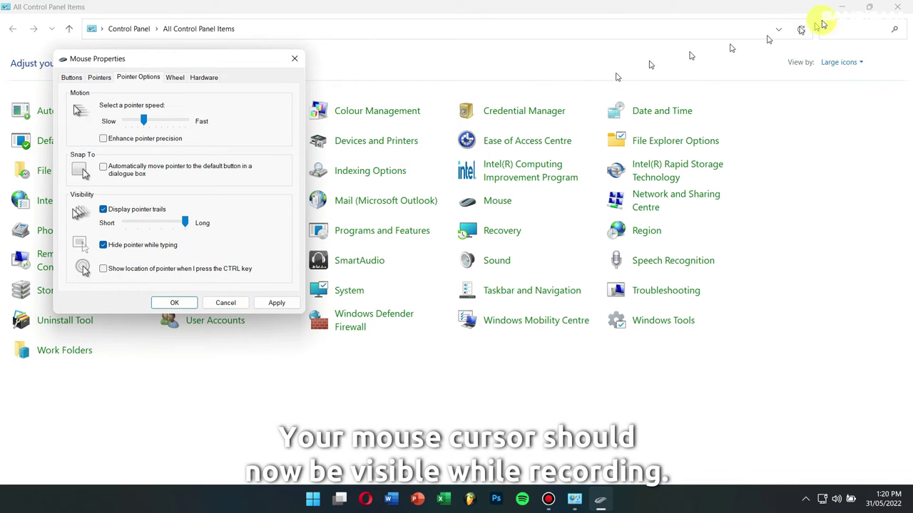
key("Return")
Close Control Panel and the Mouse Properties window.
left_click(900, 8)
left_click_drag(271, 61, 228, 69)
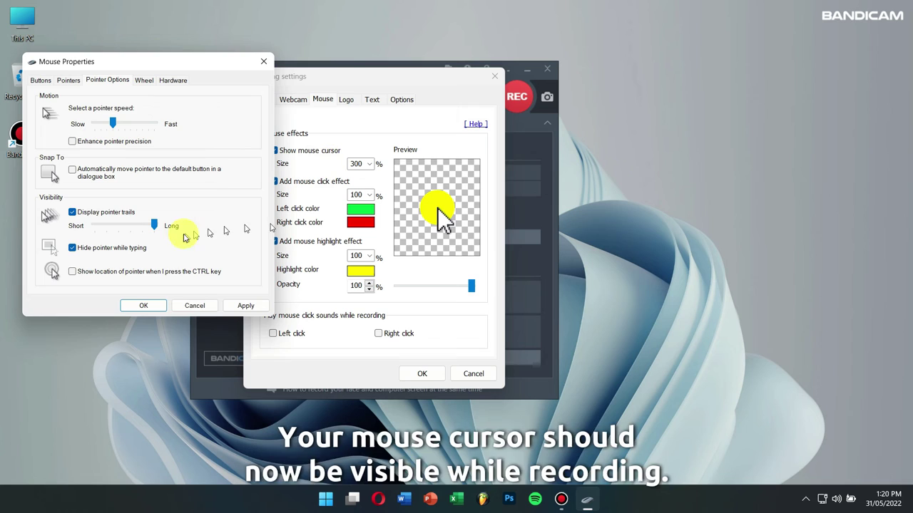
left_click(195, 305)
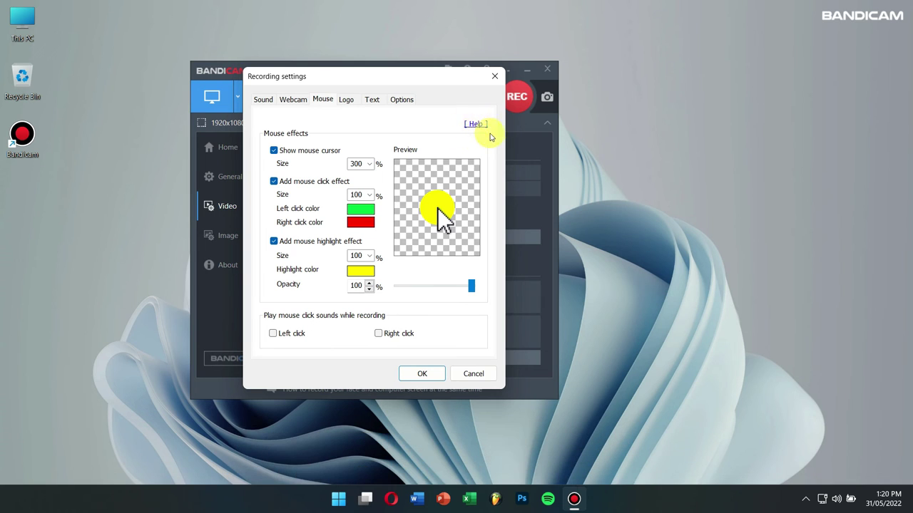
Close the Recording settings dialog and exit Bandicam.
left_click(258, 99)
left_click(494, 75)
left_click(248, 144)
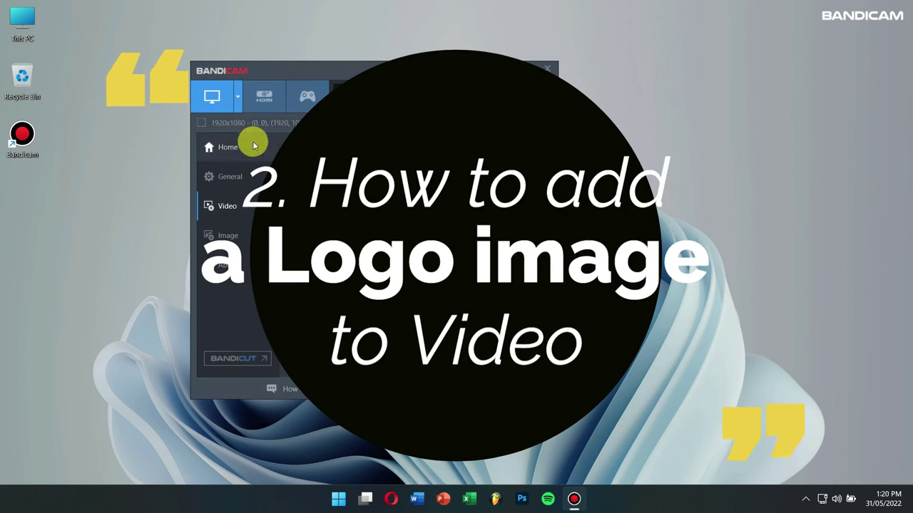
left_click(546, 69)
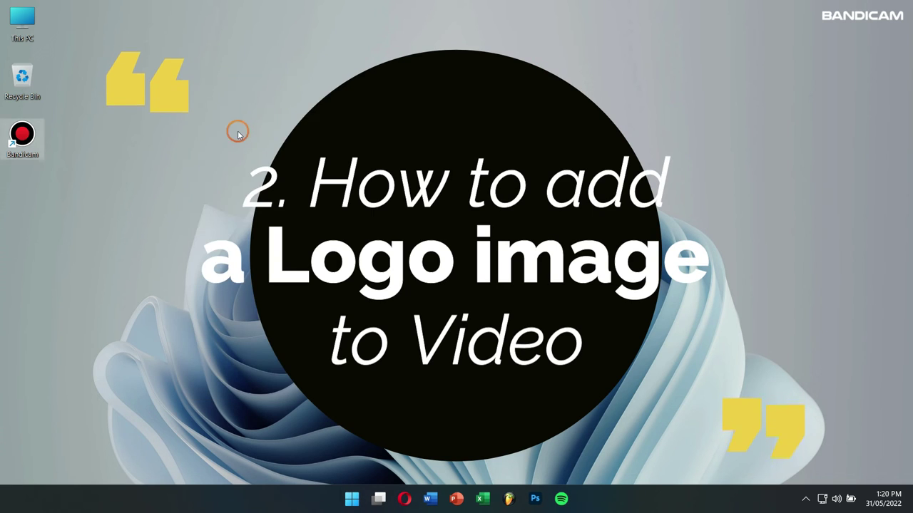
Refresh the desktop and relaunch Bandicam from its shortcut.
right_click(236, 130)
left_click(296, 169)
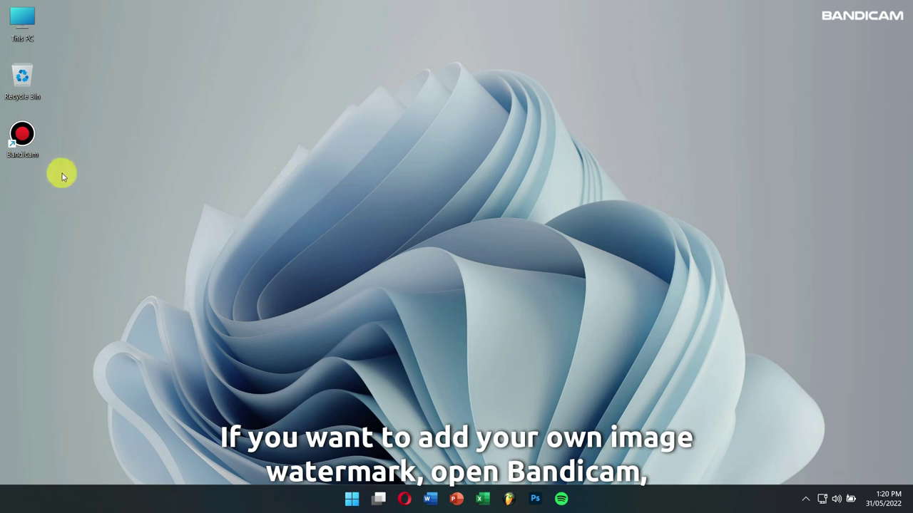
double_click(22, 143)
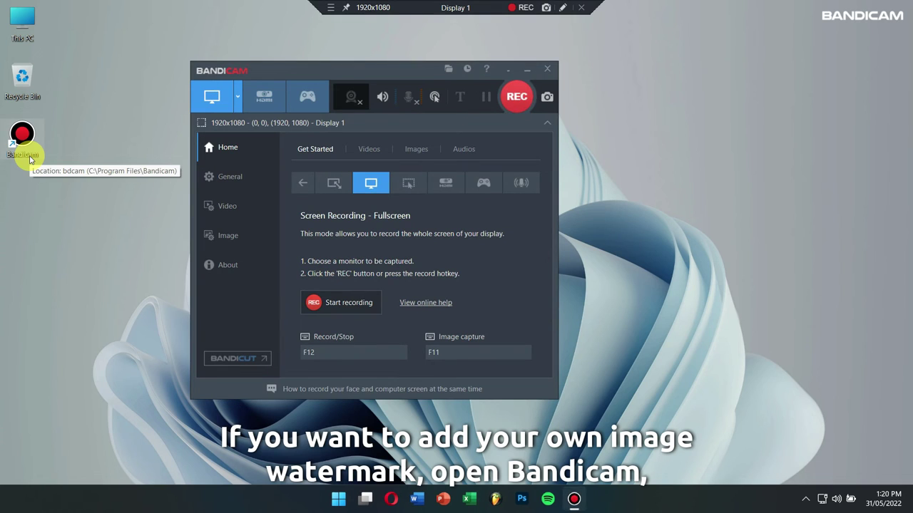
Open Video recording Settings on the Logo tab and enable 'Add logo overlay to video'.
left_click(234, 208)
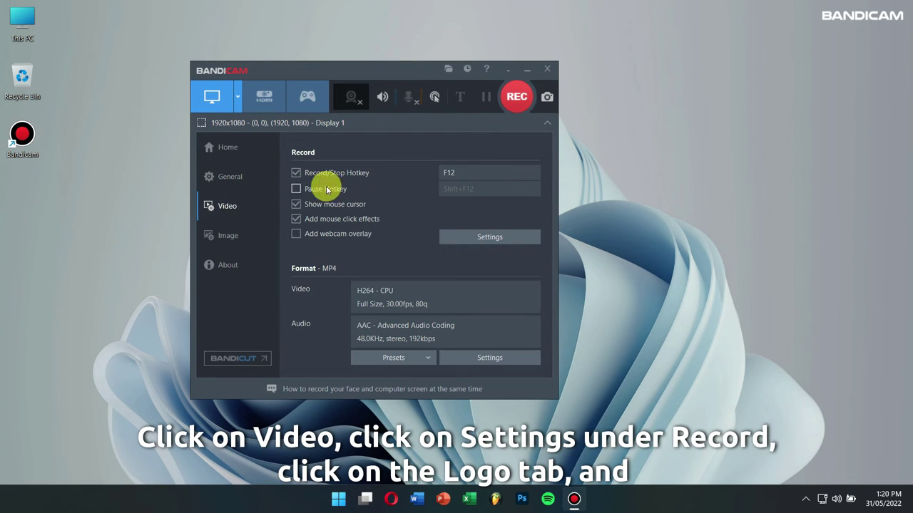
left_click(490, 238)
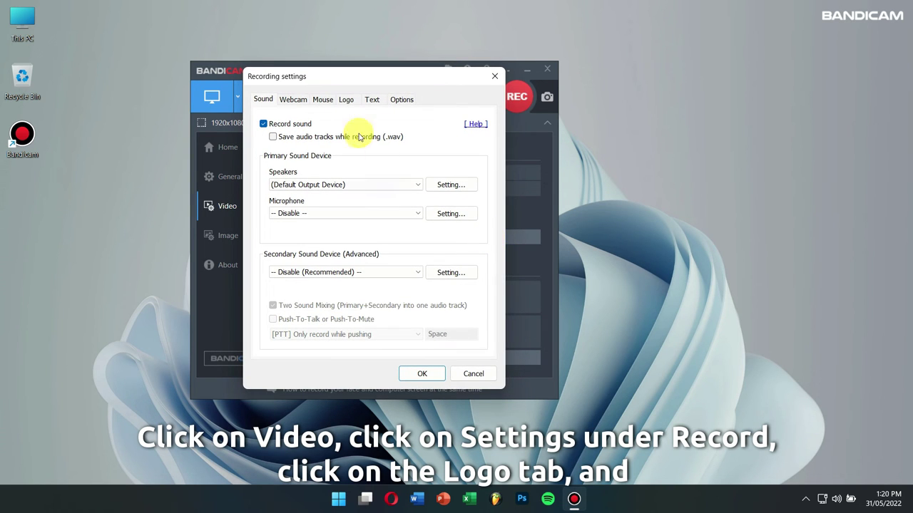
left_click(346, 101)
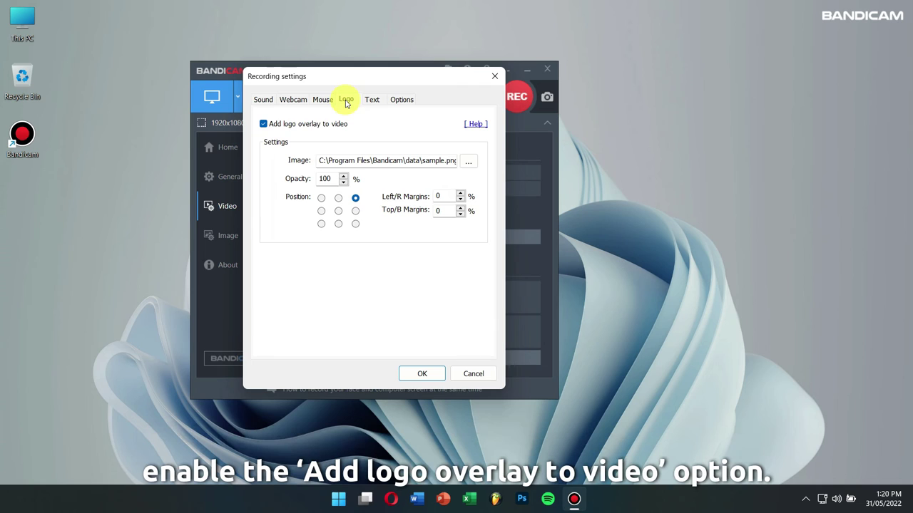
left_click(303, 125)
left_click(301, 125)
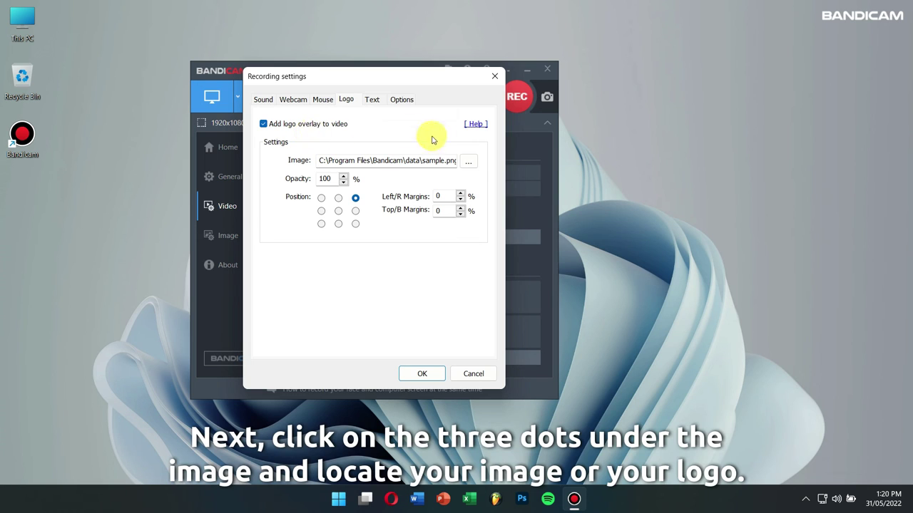
Choose sample.png as the logo image at 100% opacity.
left_click(471, 163)
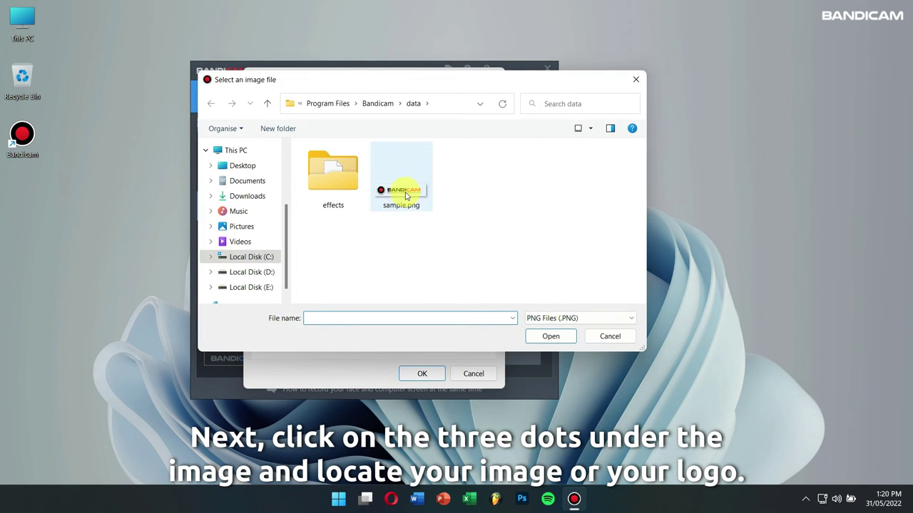
left_click(406, 196)
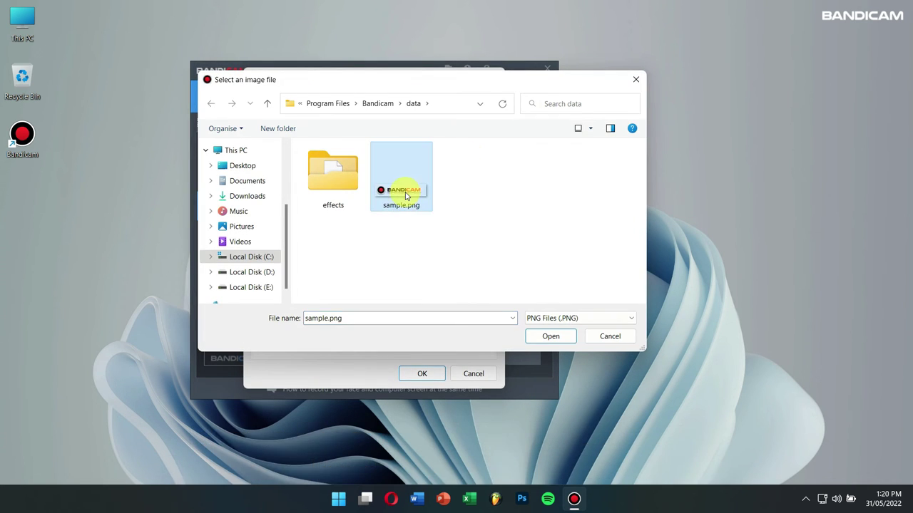
left_click(546, 336)
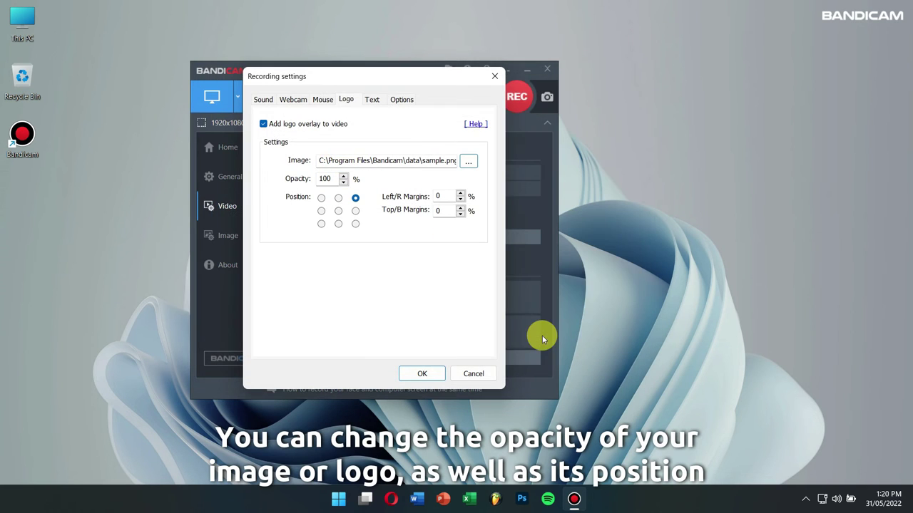
left_click(314, 176)
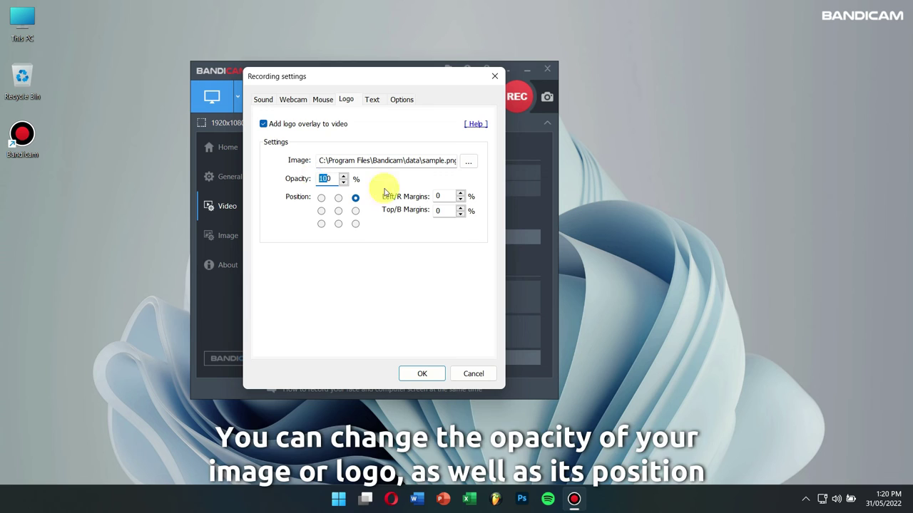
Try bottom-right, bottom-left and middle-left positions, settling on top-right for the logo.
left_click(355, 223)
left_click(321, 224)
left_click(321, 210)
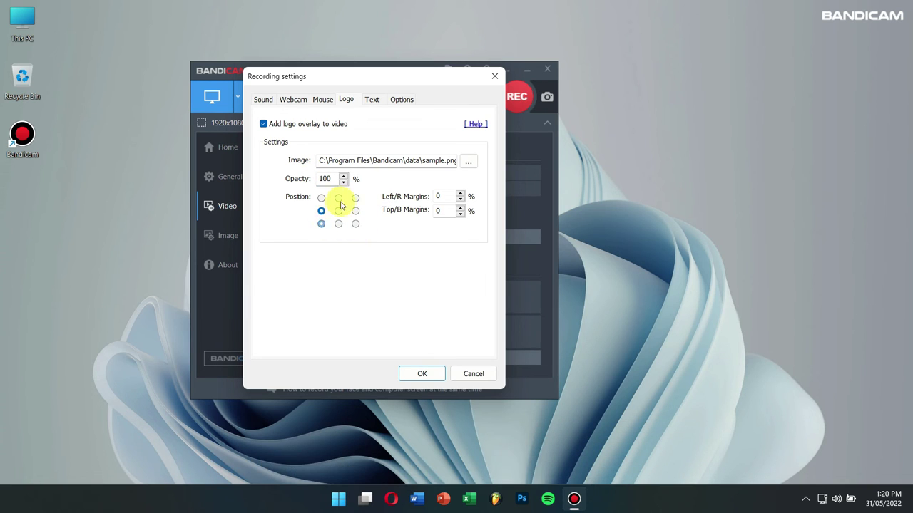
left_click(355, 198)
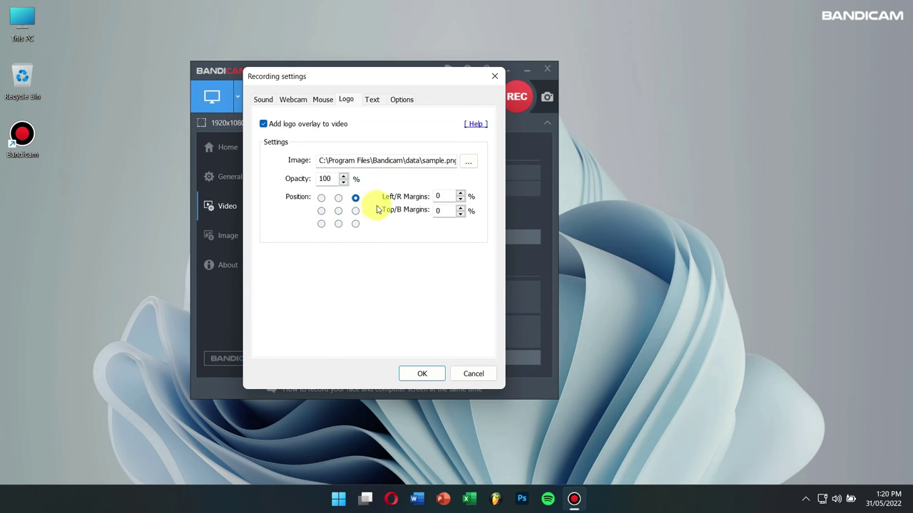
Apply the logo settings, record a 7-second test clip, and pause its playback to check the logo.
left_click(433, 375)
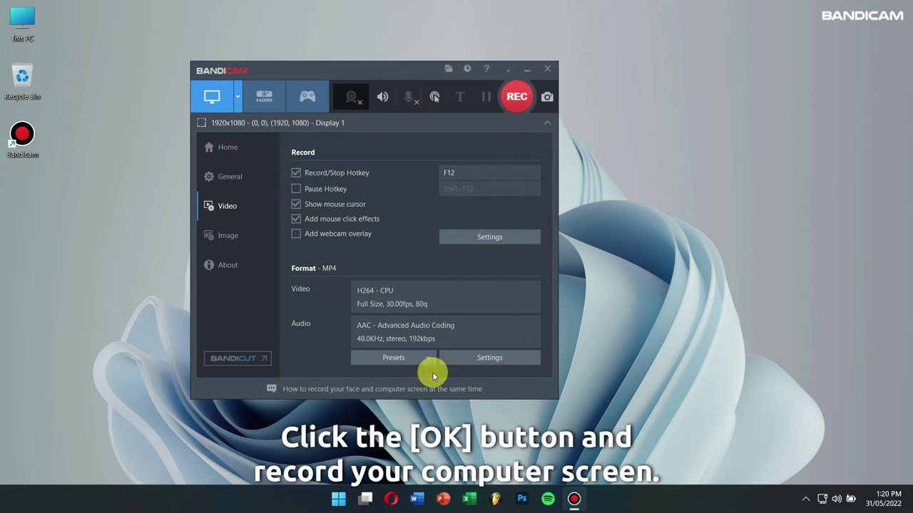
left_click(229, 146)
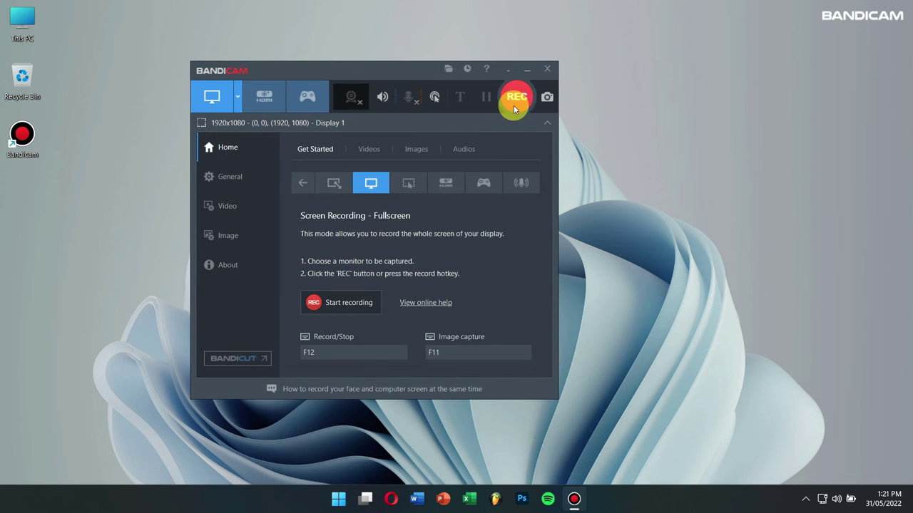
left_click(515, 107)
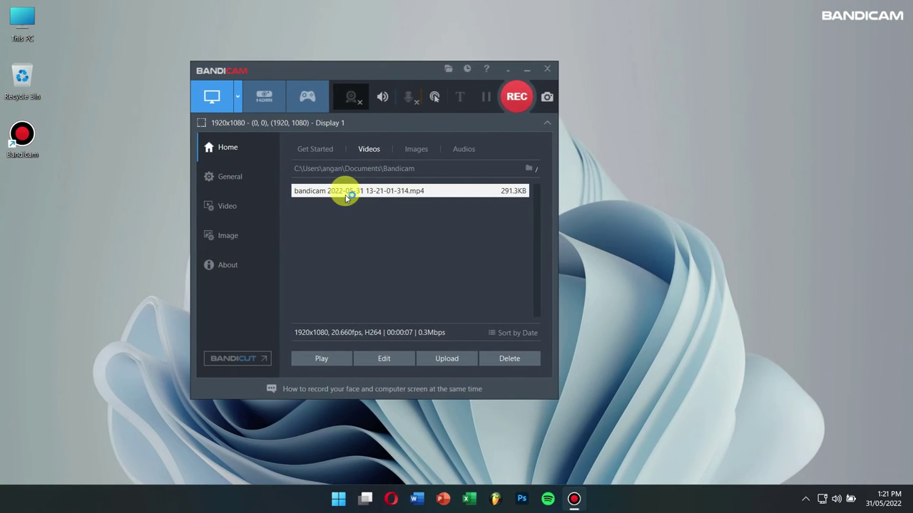
double_click(345, 195)
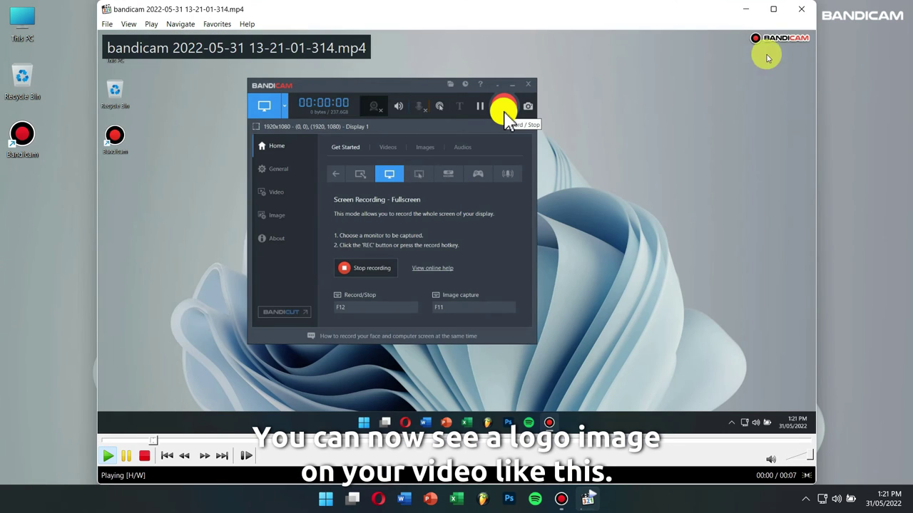
left_click(711, 151)
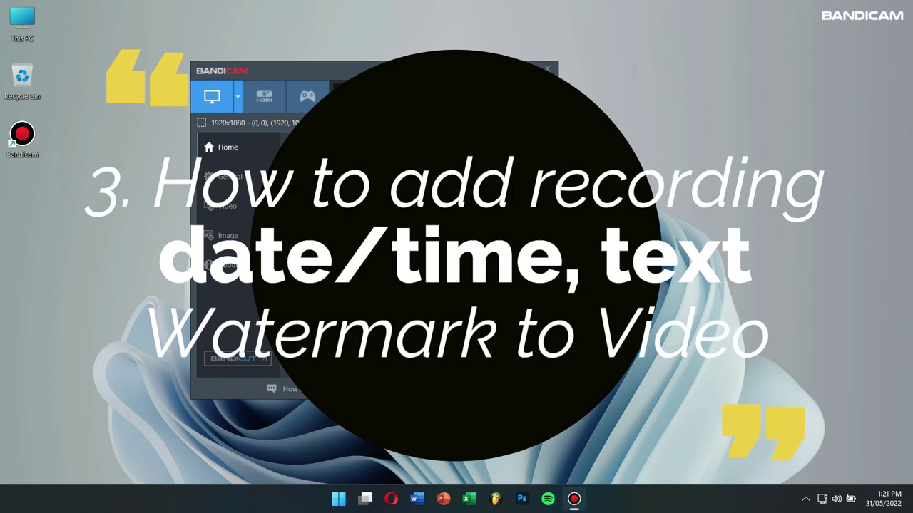
Close Bandicam with Alt+F4 and refresh the desktop.
key("alt+F4")
right_click(262, 97)
left_click(320, 133)
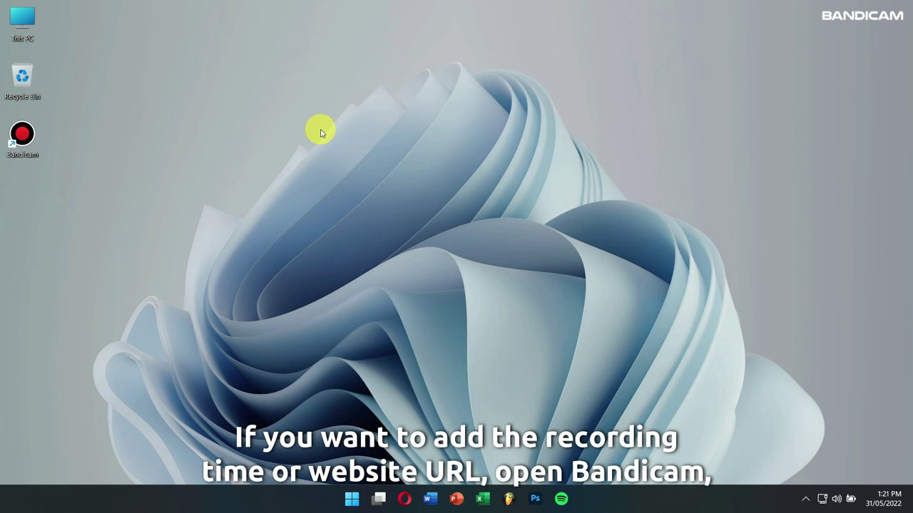
Relaunch Bandicam from the desktop and open the Video page's Record Settings window.
double_click(24, 132)
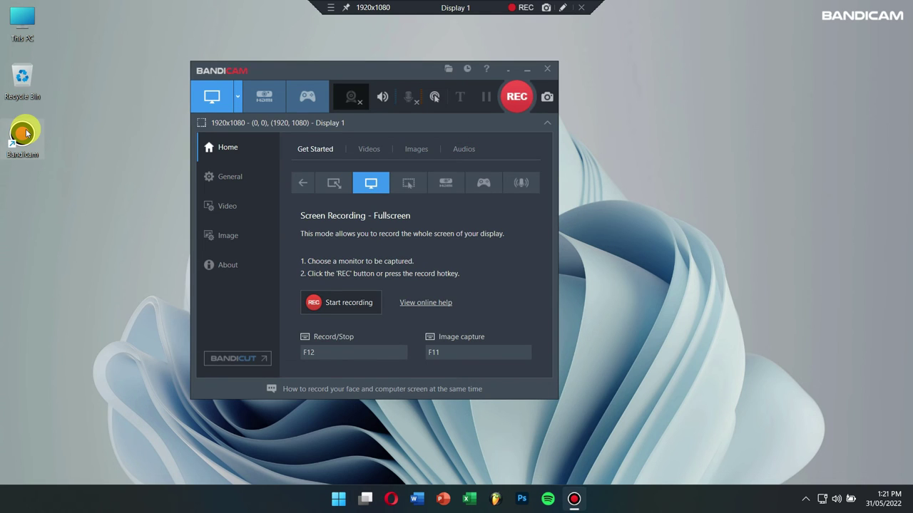
left_click(230, 206)
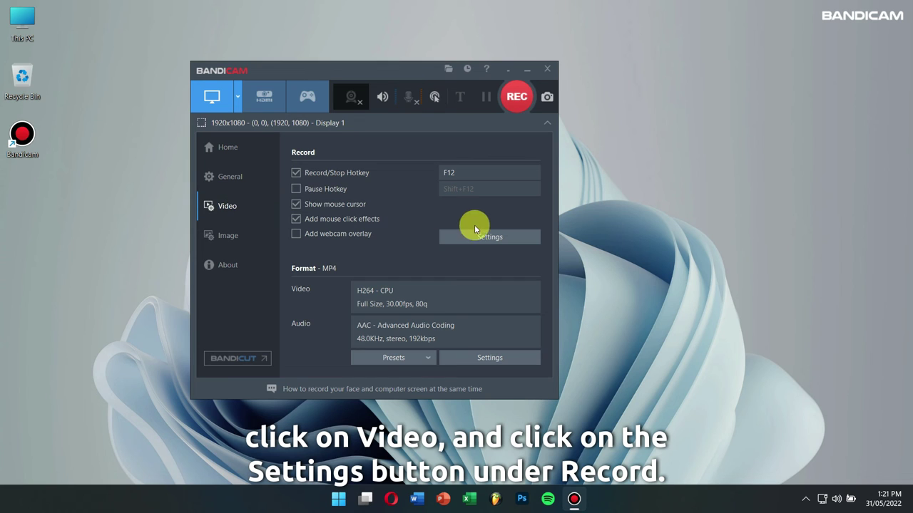
left_click(490, 238)
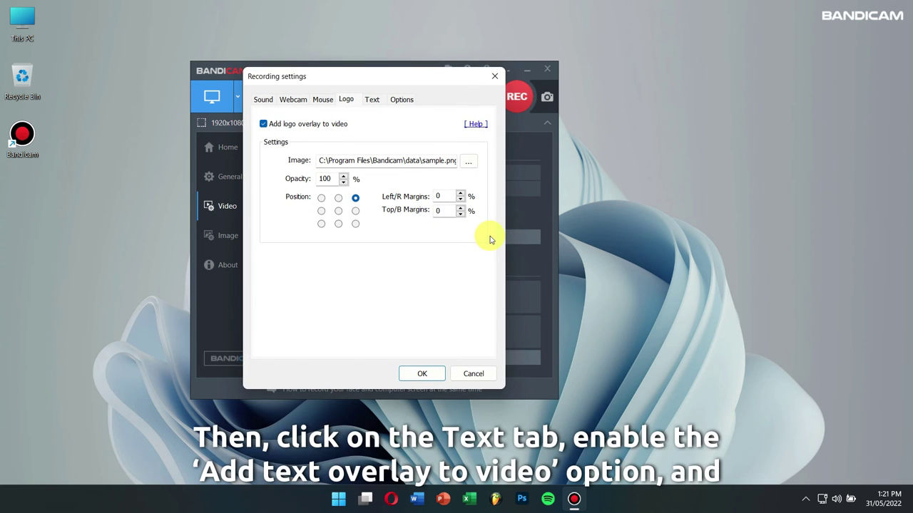
left_click(375, 102)
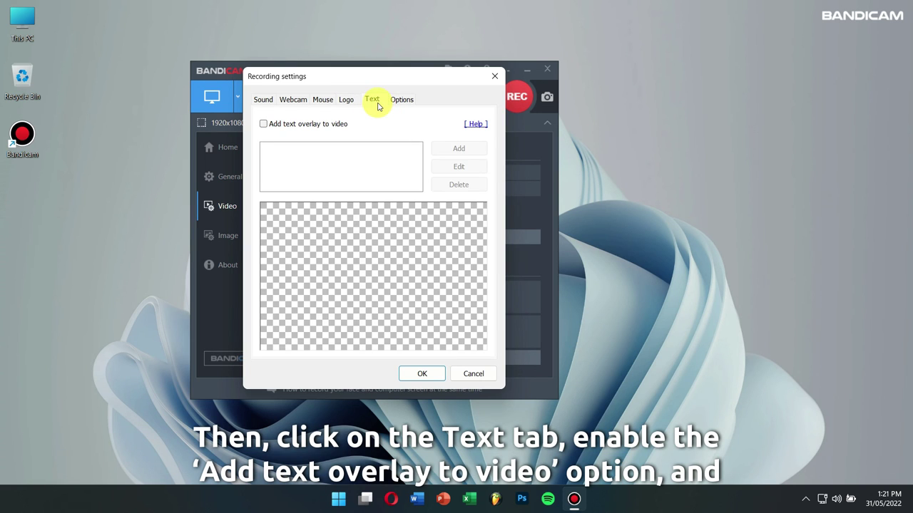
left_click(297, 126)
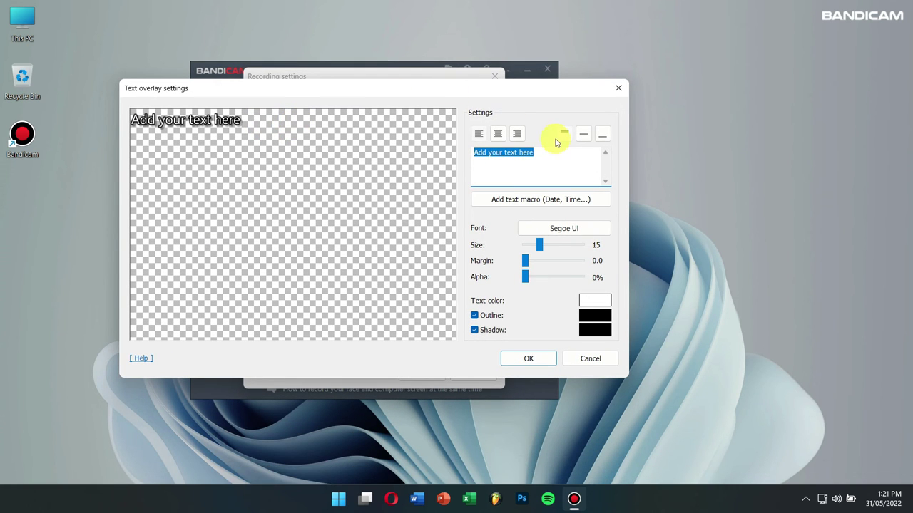
type("www.bandicam.com")
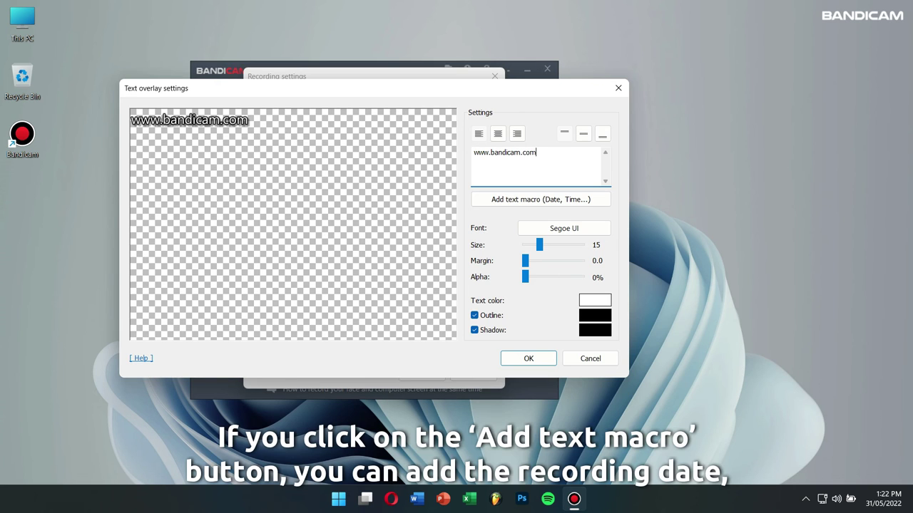
left_click(601, 202)
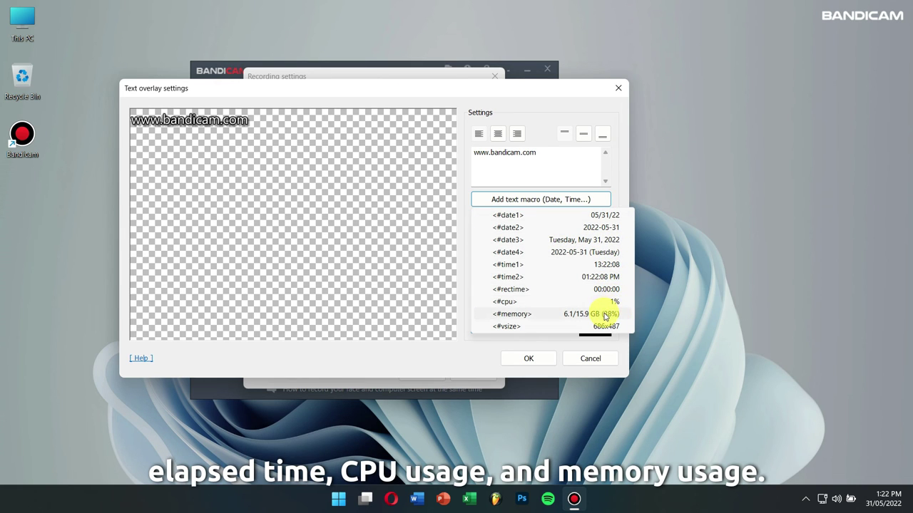
left_click(478, 348)
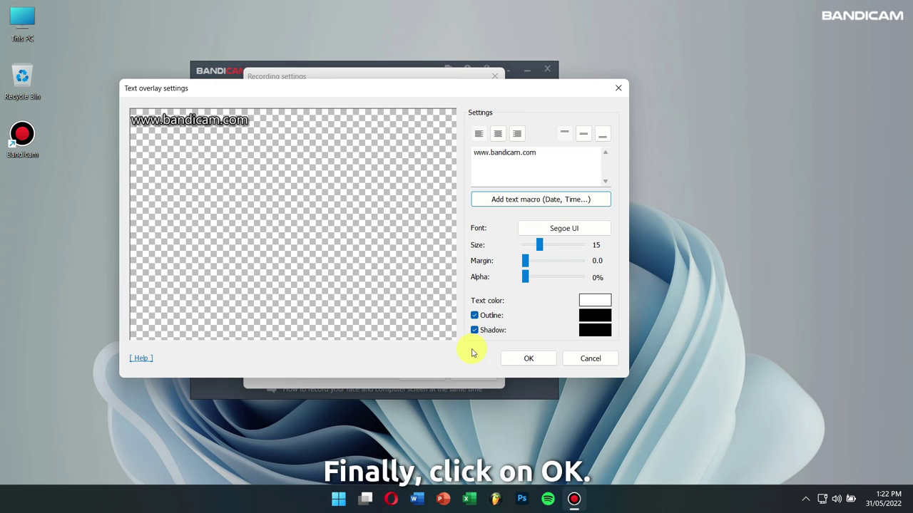
left_click(537, 362)
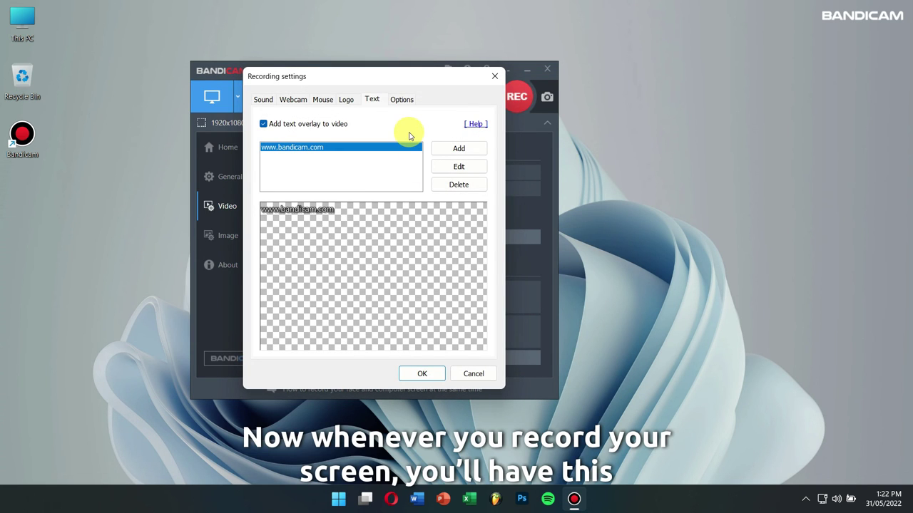
left_click_drag(418, 74, 323, 58)
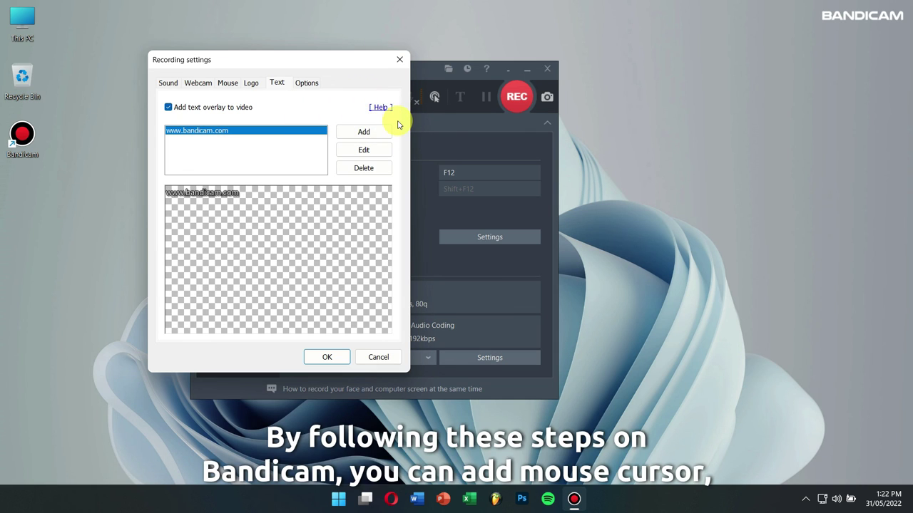
left_click(399, 58)
Close Bandicam and refresh the Windows desktop.
left_click_drag(398, 70, 327, 58)
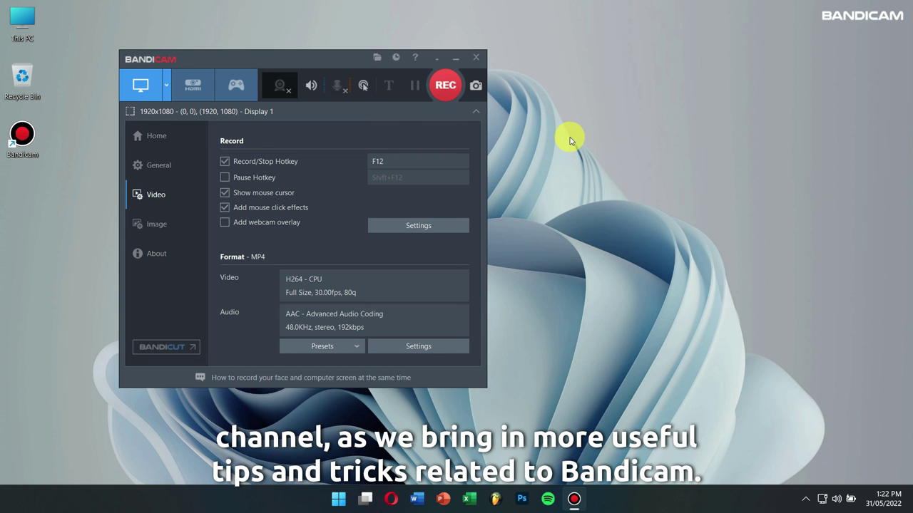
left_click(467, 57)
right_click(261, 96)
left_click(317, 135)
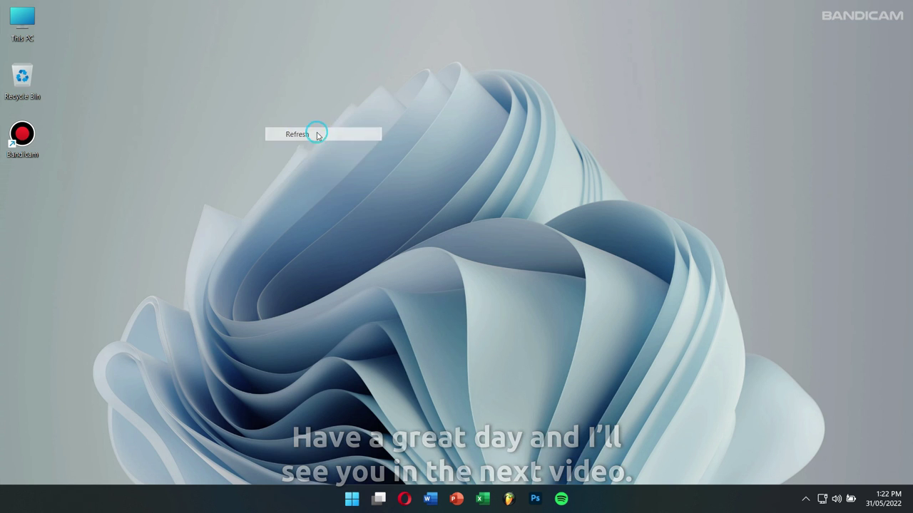